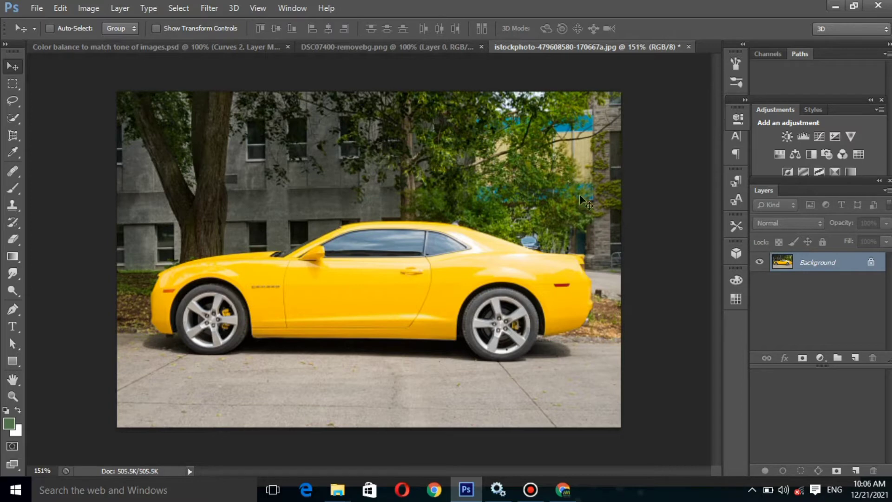
Step: Add a Hue/Saturation adjustment layer, test a hue of -57, then reset it to defaults
left_click(820, 357)
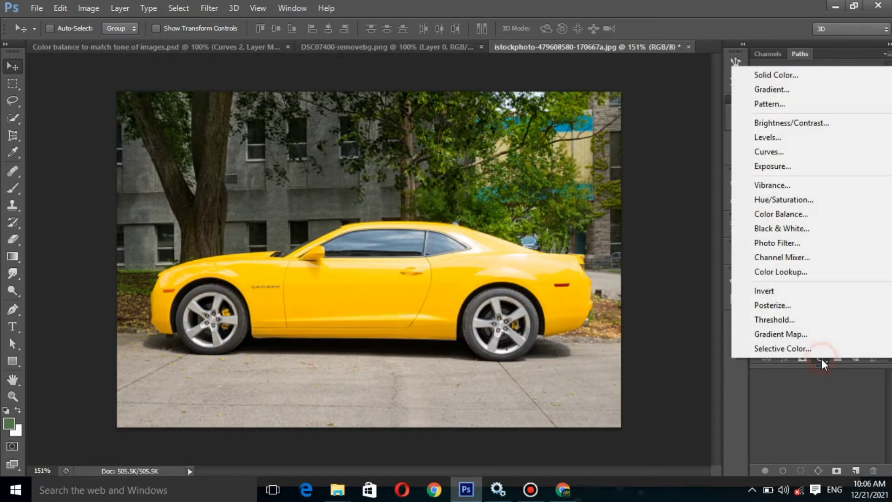
left_click(796, 202)
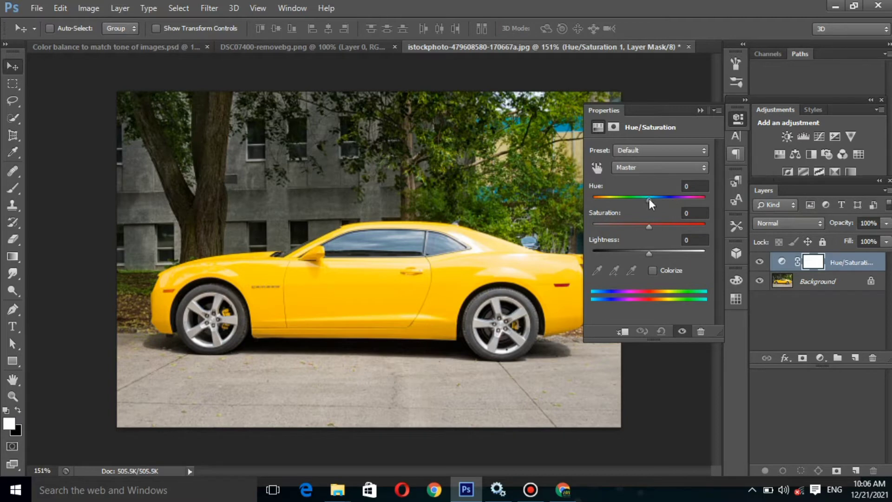
mouse_move(648, 200)
left_mouse_down()
mouse_move(689, 199)
mouse_move(622, 201)
left_mouse_up()
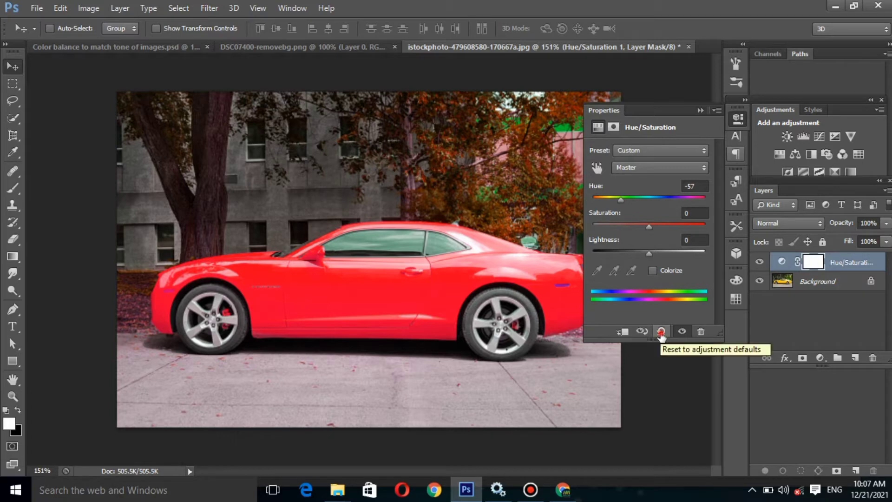
left_click(661, 332)
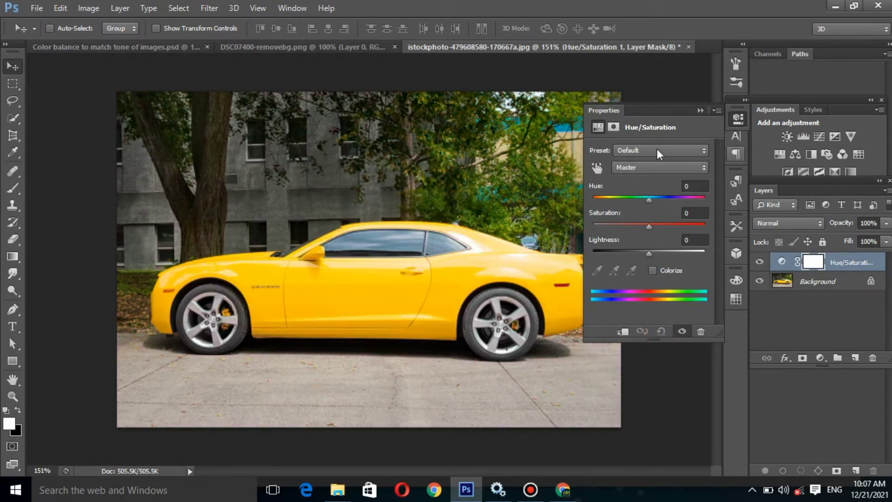
Step: Set the Yellows range to hue -49 and saturation +5, then close the Properties panel
left_click(696, 168)
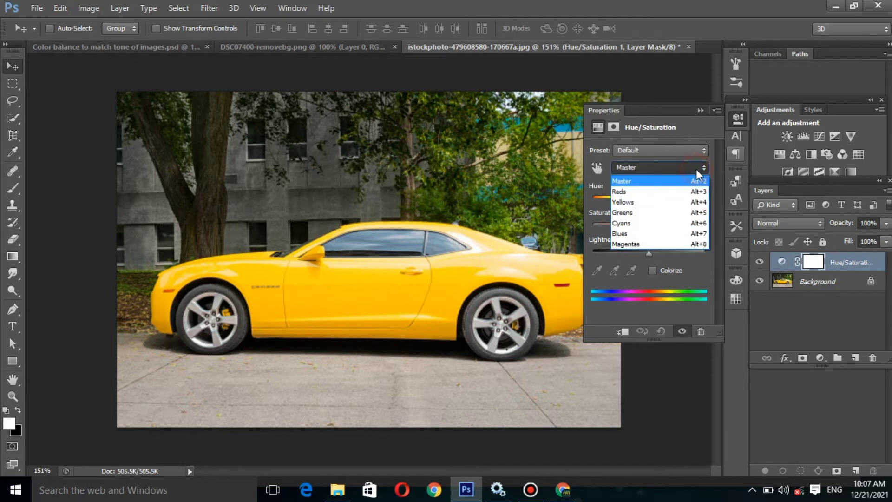
left_click(634, 203)
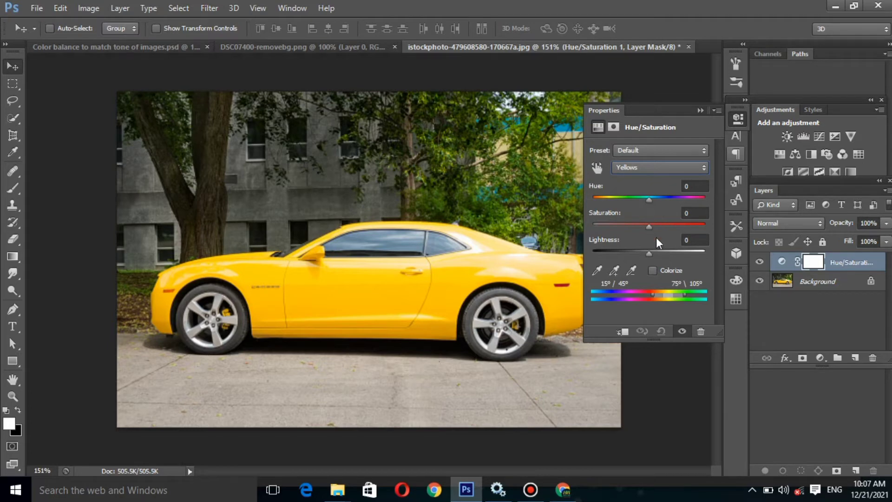
mouse_move(649, 198)
left_mouse_down()
mouse_move(659, 200)
mouse_move(617, 199)
mouse_move(661, 226)
mouse_move(691, 225)
mouse_move(608, 225)
mouse_move(651, 228)
left_mouse_up()
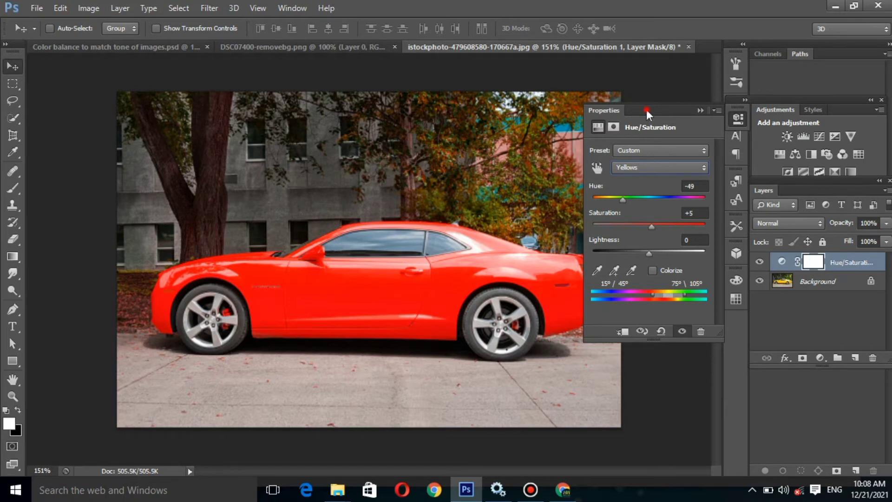
left_click_drag(646, 110, 645, 113)
left_click(701, 110)
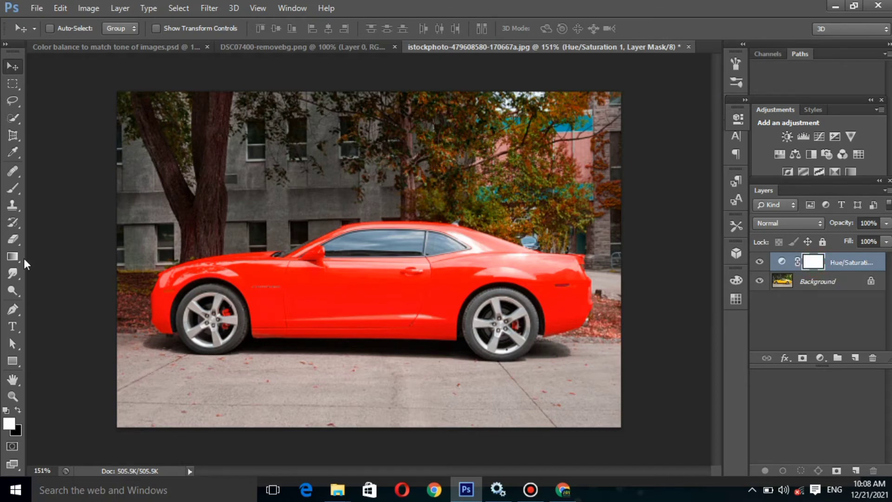
Step: With a black 90-pixel brush, paint the mask over the trees and leaves around the car
left_click(12, 189)
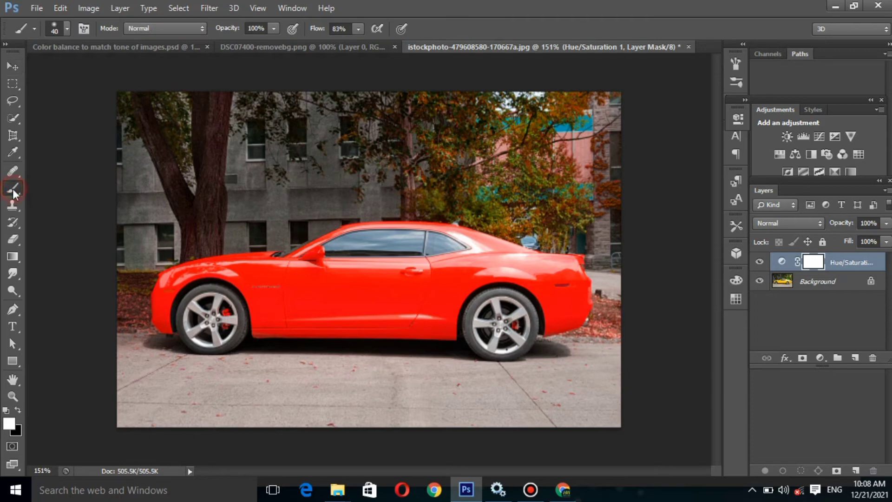
left_click(18, 410)
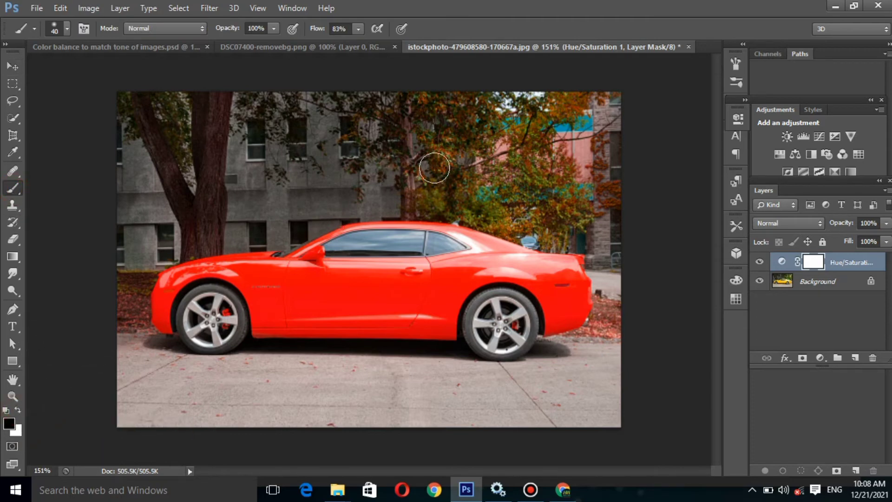
key("bracketright")
key("bracketright")
key("bracketright")
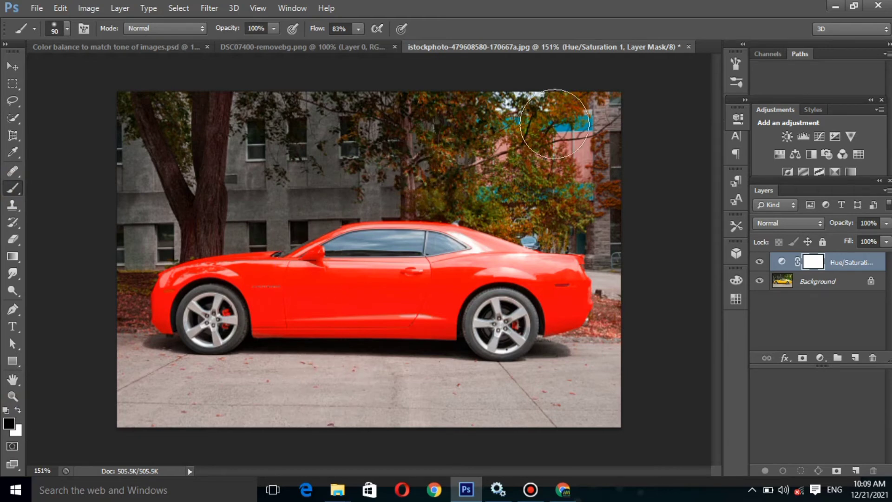
mouse_move(554, 124)
left_mouse_down()
mouse_move(535, 210)
mouse_move(265, 192)
left_mouse_up()
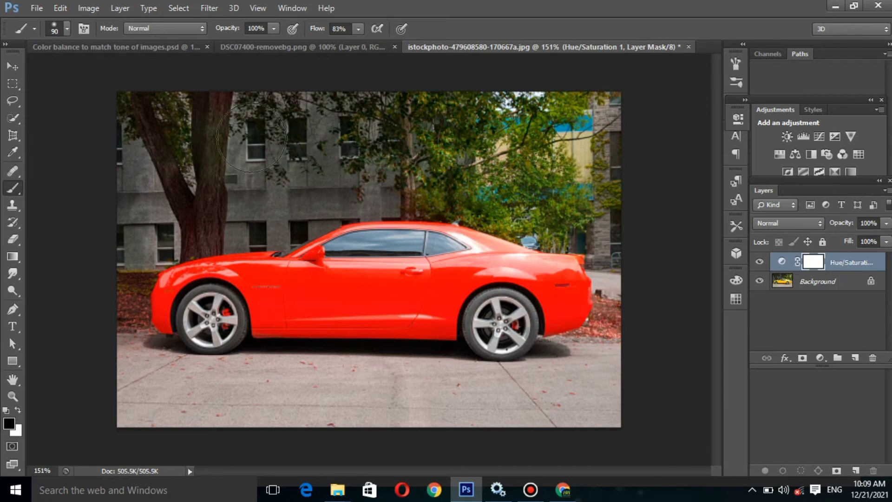
mouse_move(265, 192)
left_mouse_down()
mouse_move(157, 389)
mouse_move(626, 327)
mouse_move(606, 295)
left_mouse_up()
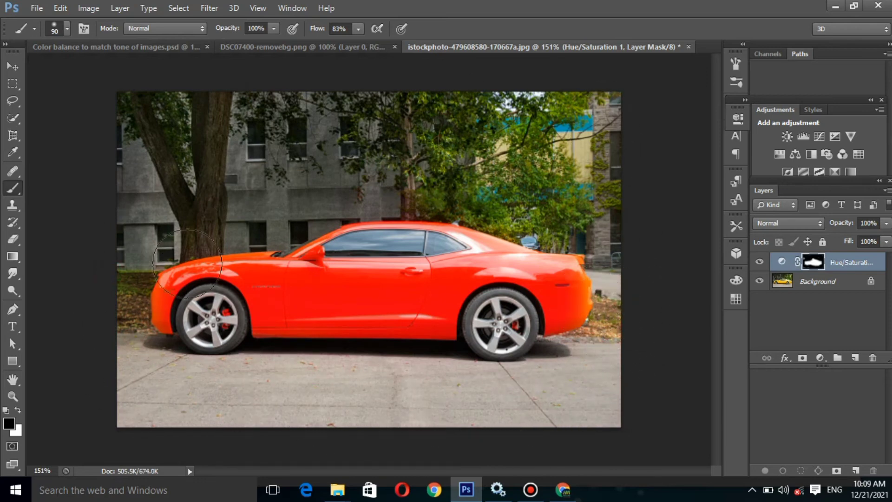
Step: With a white brush sized 45 then 40, repaint the mask along the bumpers, fender and wheel arch
left_click(16, 411)
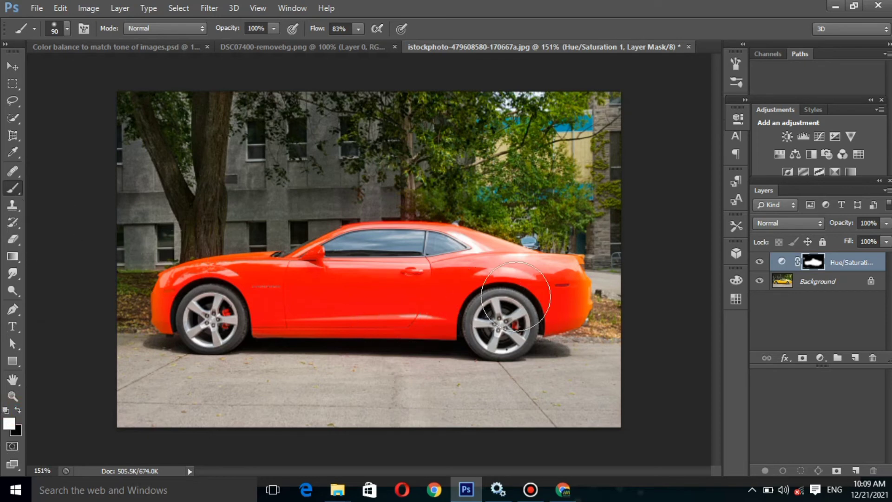
key("bracketleft")
key("bracketleft")
key("bracketleft")
left_click_drag(568, 267, 587, 318)
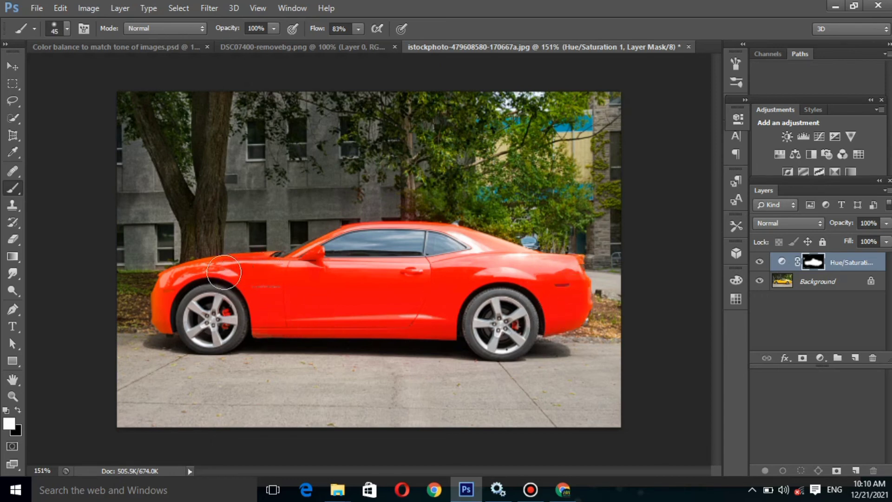
left_click_drag(189, 281, 494, 256)
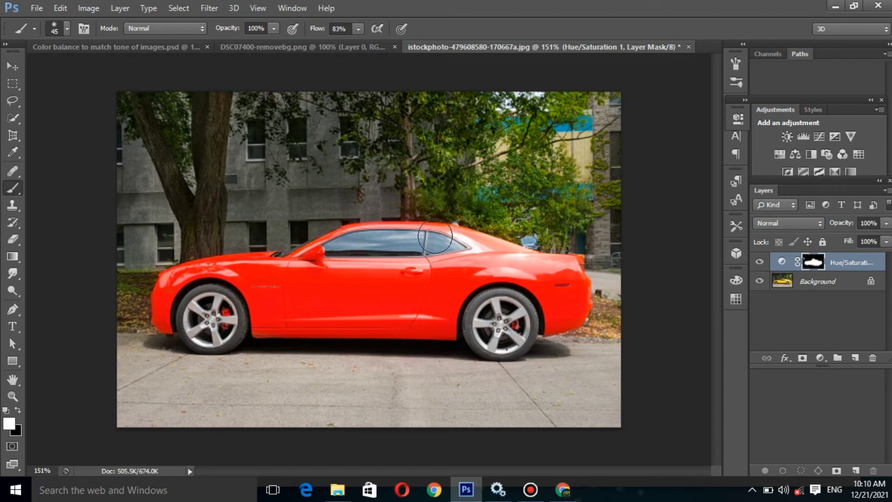
key("bracketleft")
left_click_drag(494, 256, 569, 266)
key("bracketleft")
key("bracketleft")
Step: Zoom to 200% and toggle the Hue/Saturation layer's visibility, leaving it hidden
left_click(11, 67)
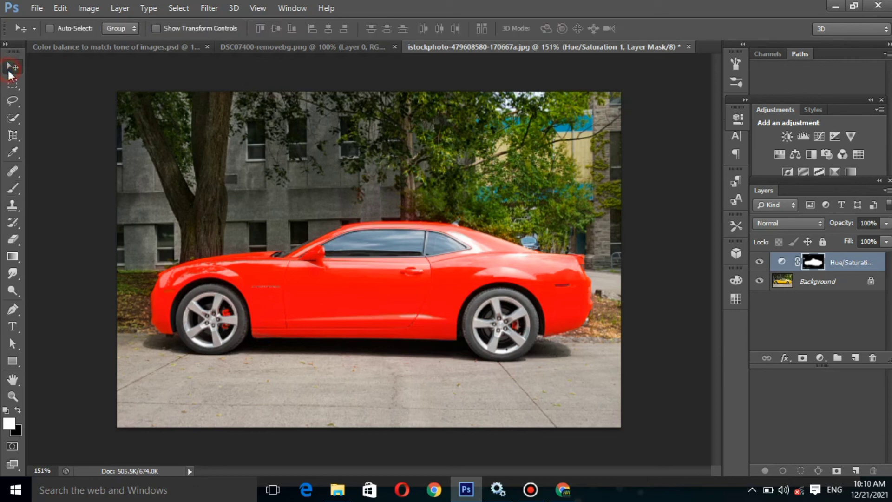
key("ctrl+plus")
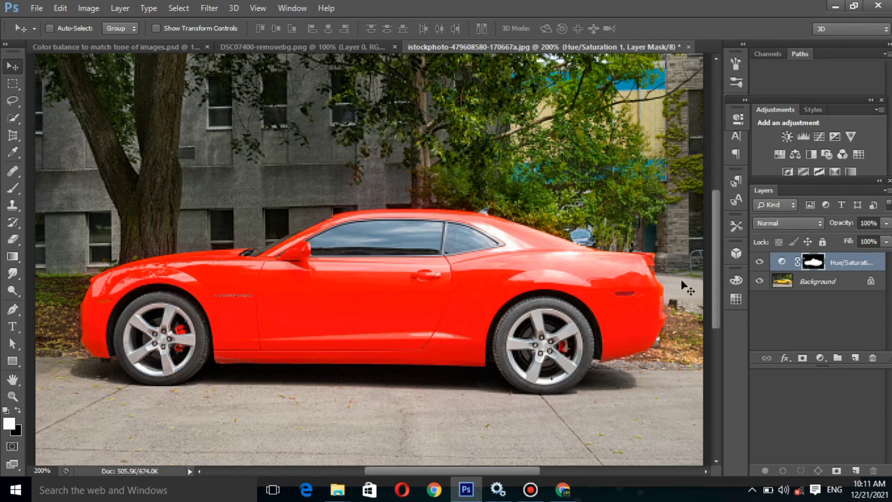
left_click(759, 262)
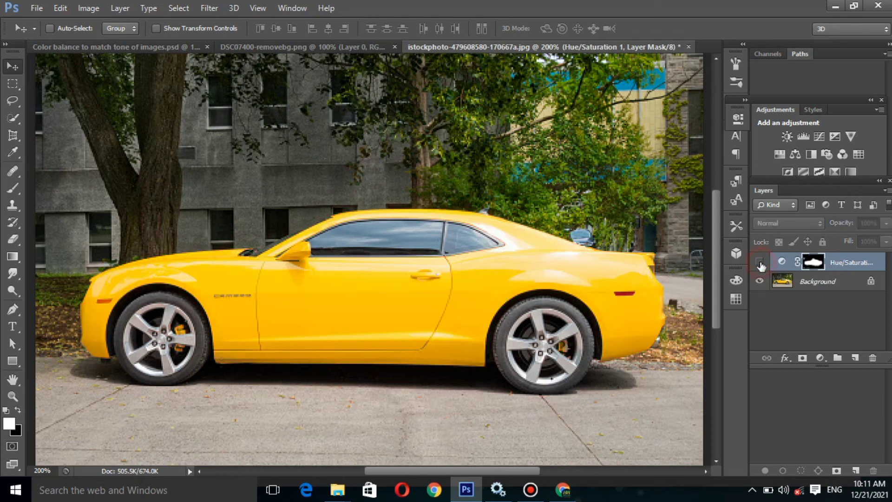
left_click(760, 263)
left_click(760, 264)
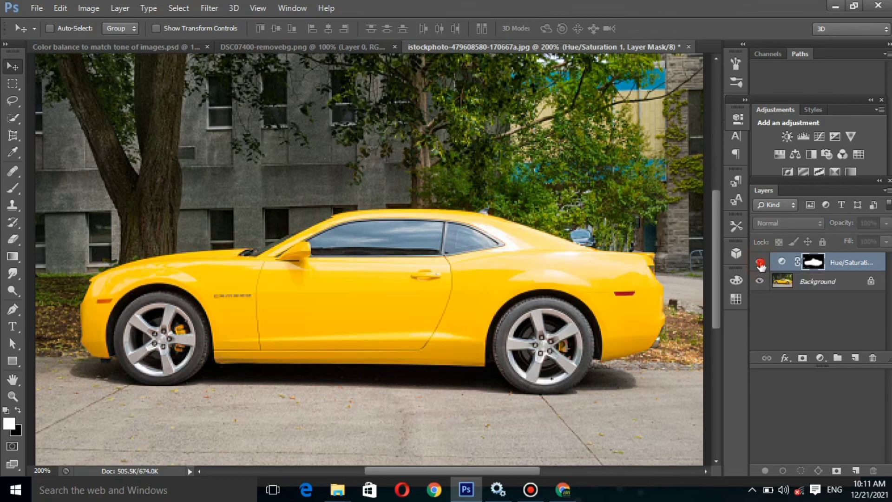